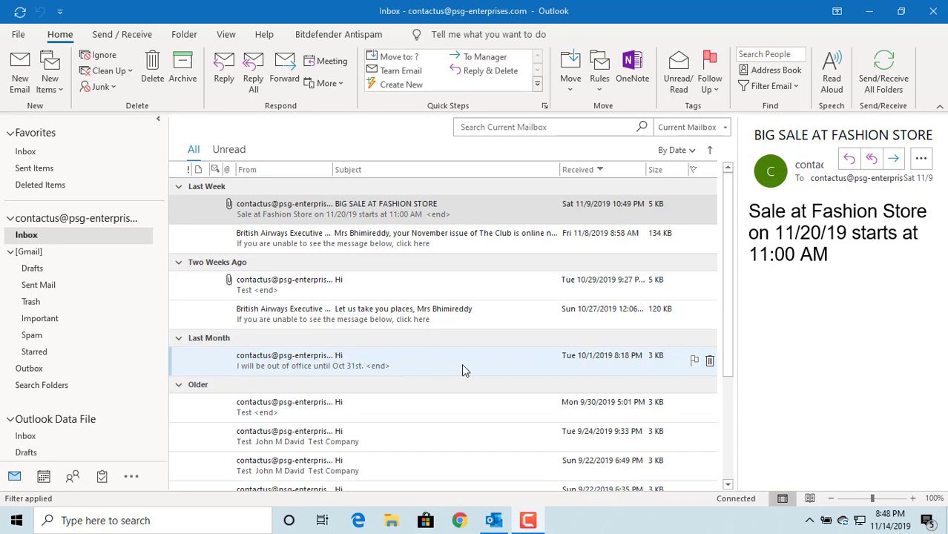
Switch to the To-Do List and start a blank new task.
click(49, 81)
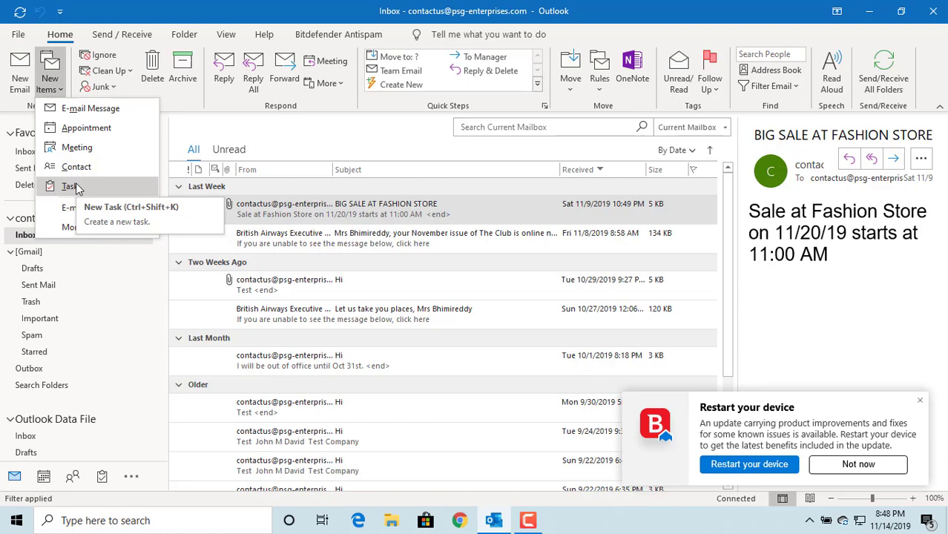
click(106, 480)
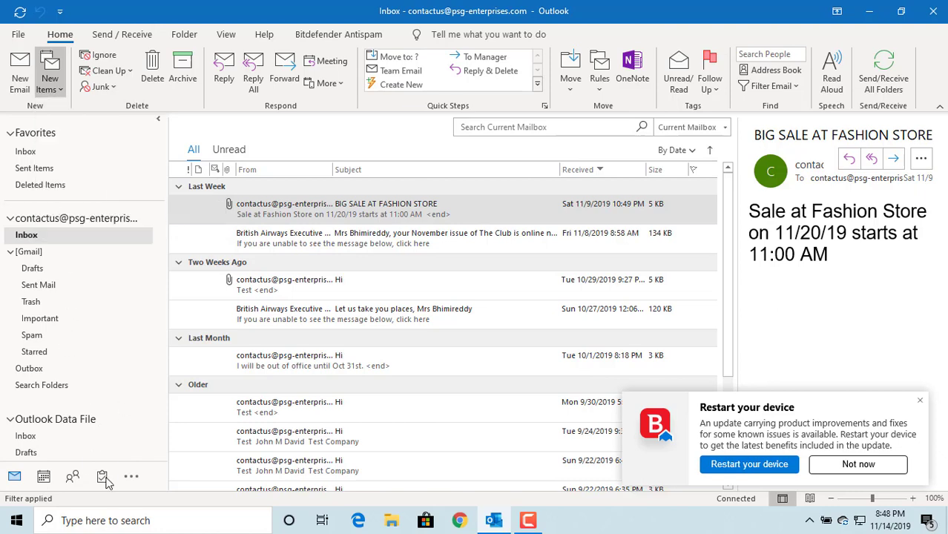
click(103, 477)
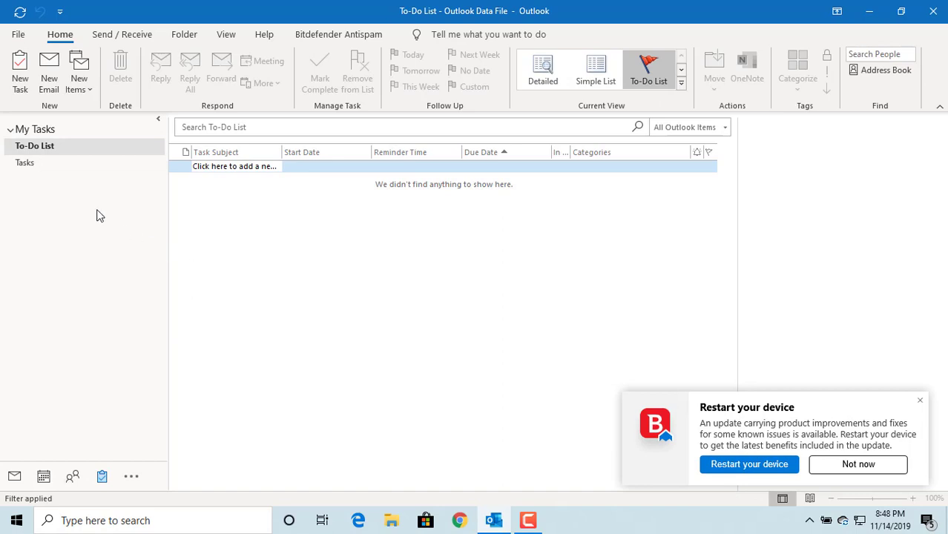
click(20, 83)
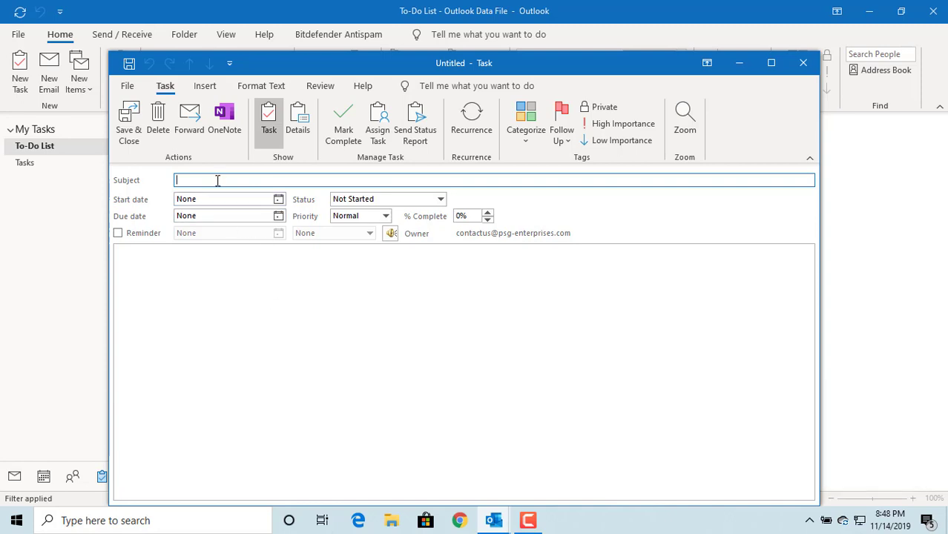
Title the task 'Call Doctor's office', start it Fri 11/15/2019, and turn on an 8:00 AM reminder.
text(Call Doc)
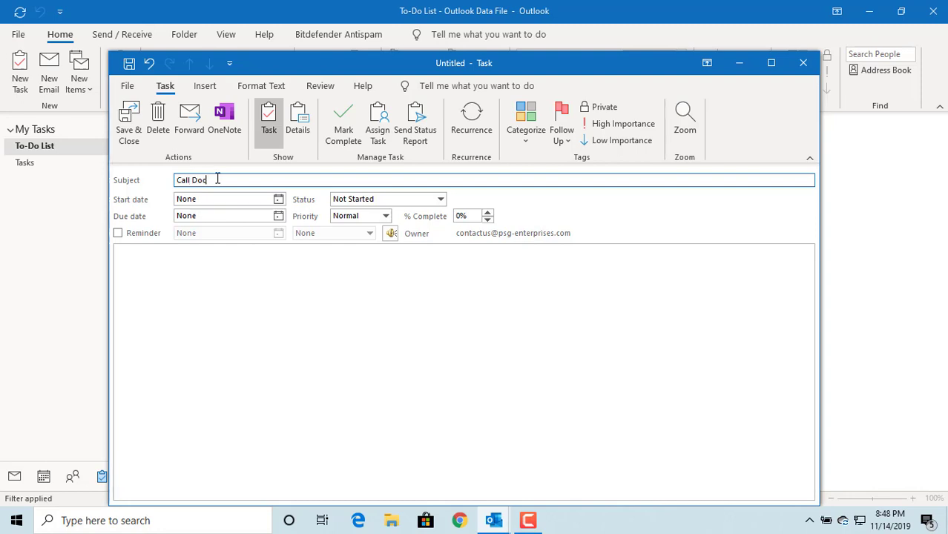
text(tor's office)
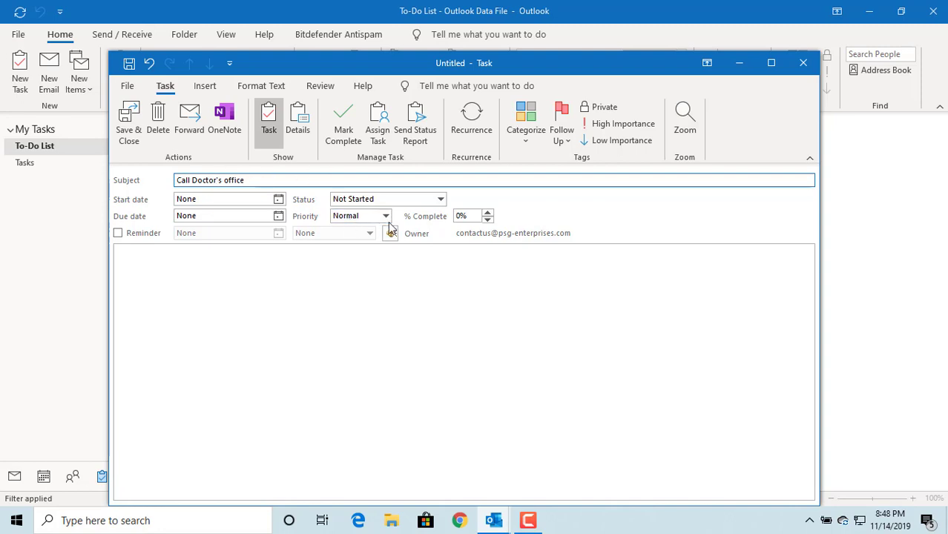
click(230, 216)
click(276, 201)
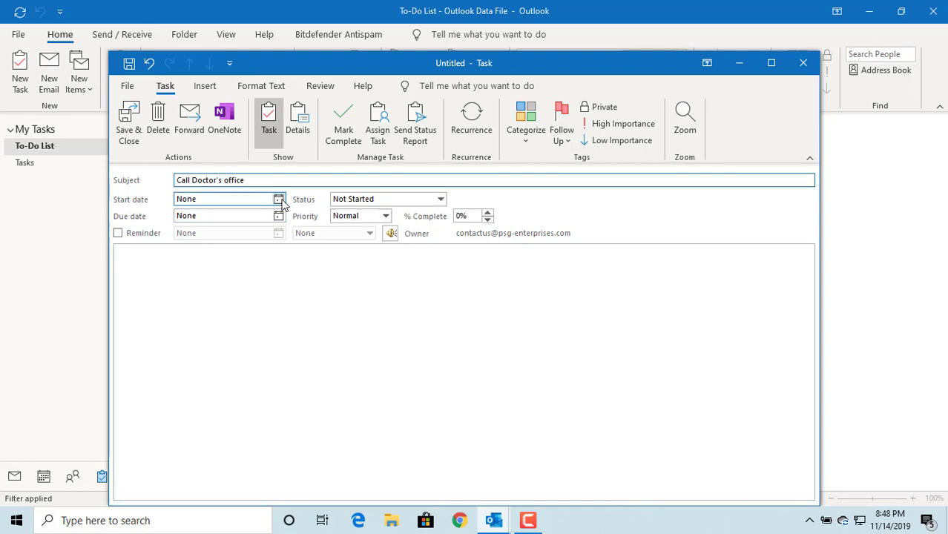
click(279, 199)
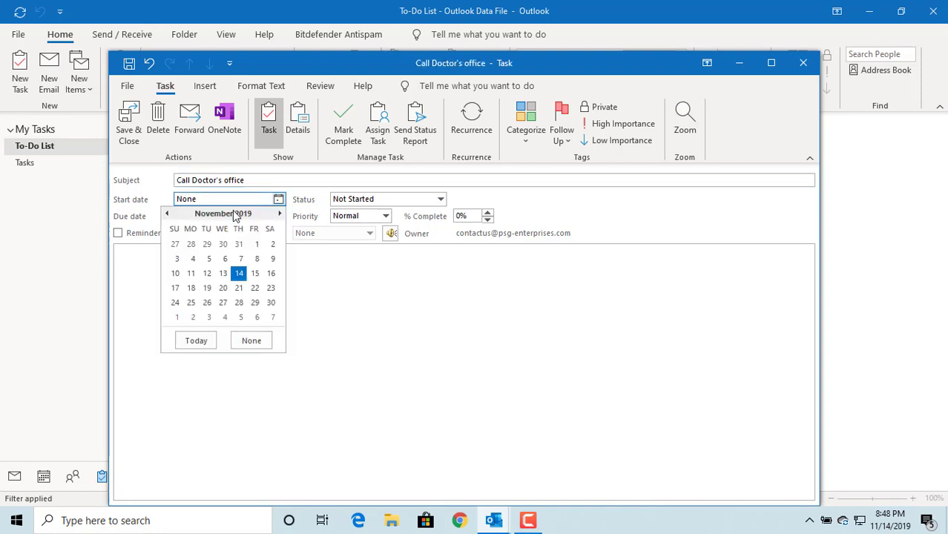
click(254, 272)
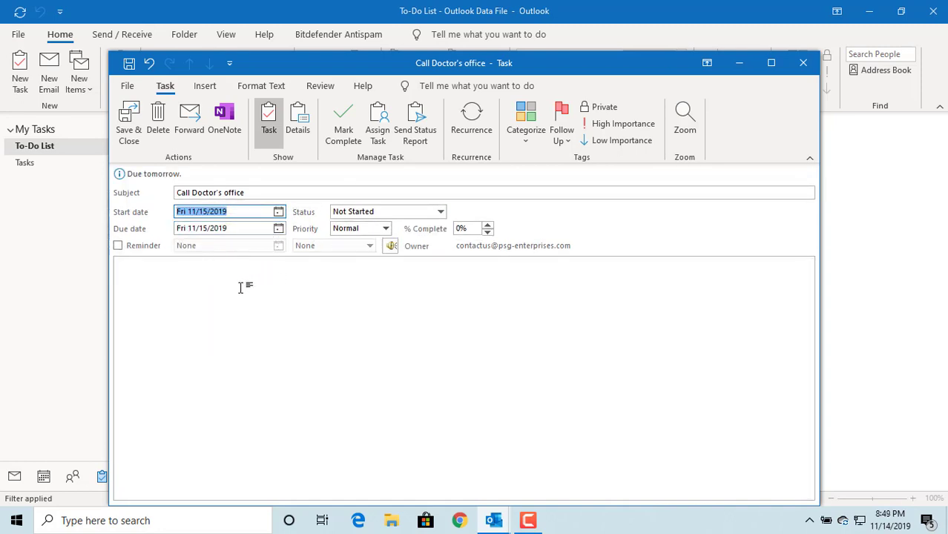
click(118, 246)
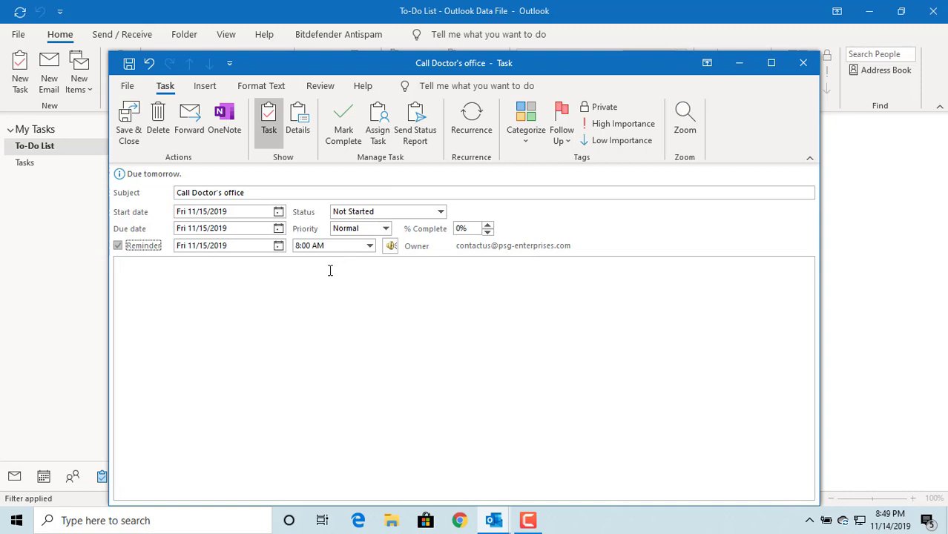
Save the Call Doctor's office task and start a new task with subject 'Payroll'.
click(129, 133)
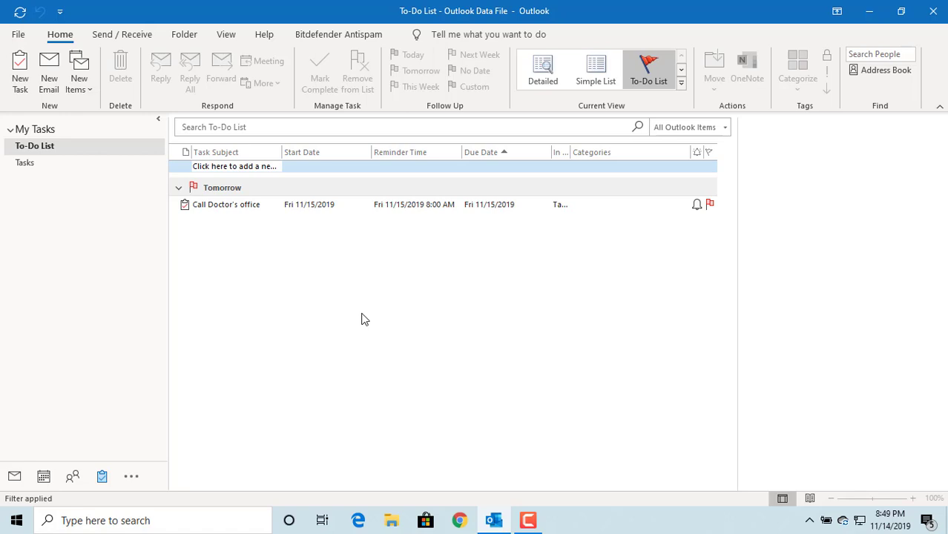
click(20, 82)
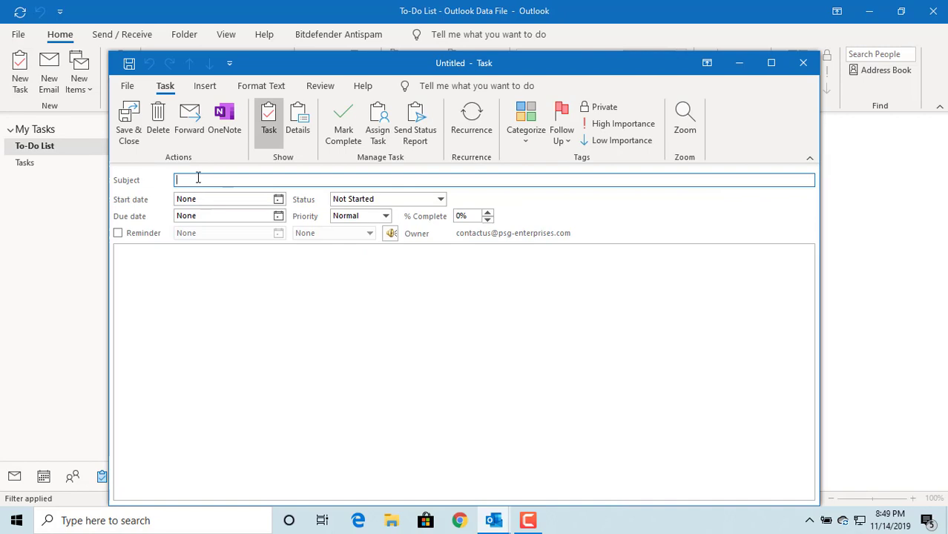
text(Payroll)
Make Payroll recur monthly on day 1 with no end date, starting 11/1/2019.
click(474, 132)
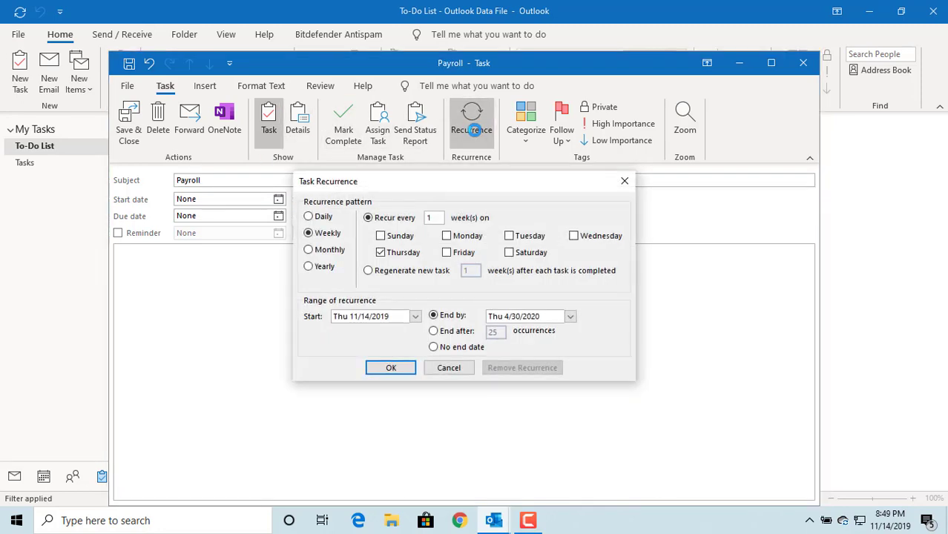
click(310, 249)
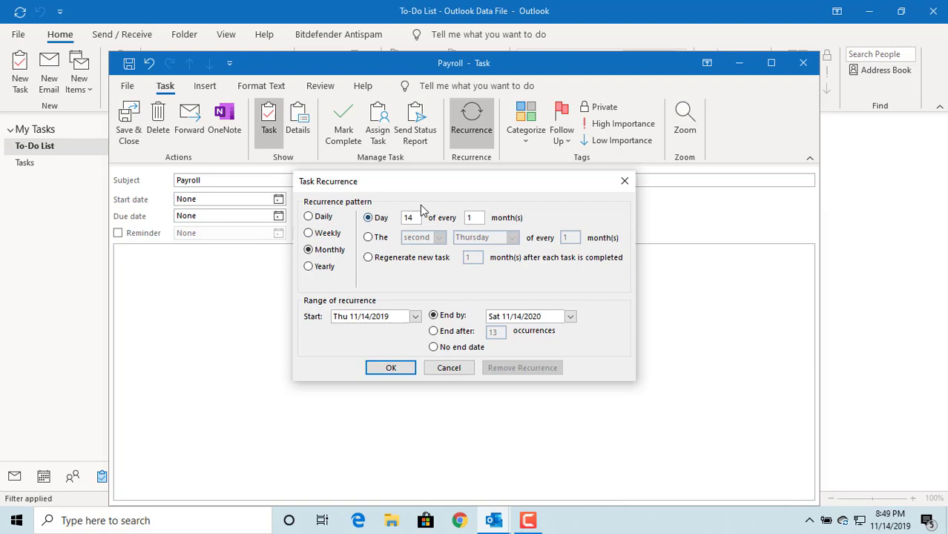
drag(412, 217, 386, 214)
text(1)
click(434, 348)
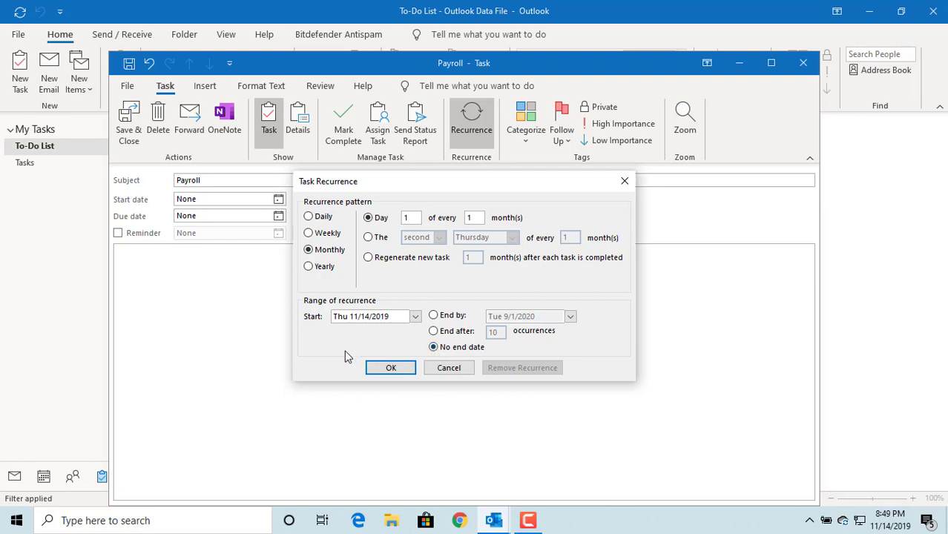
click(415, 317)
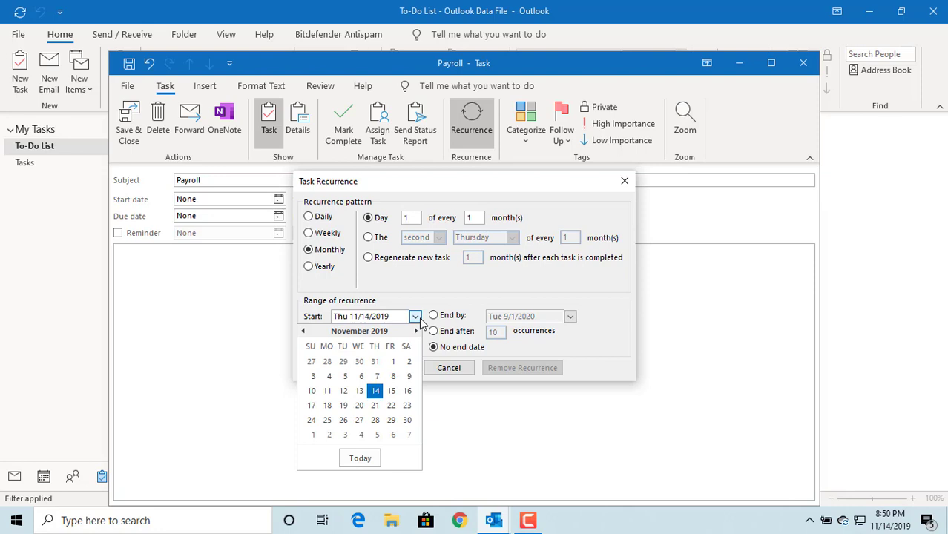
click(393, 361)
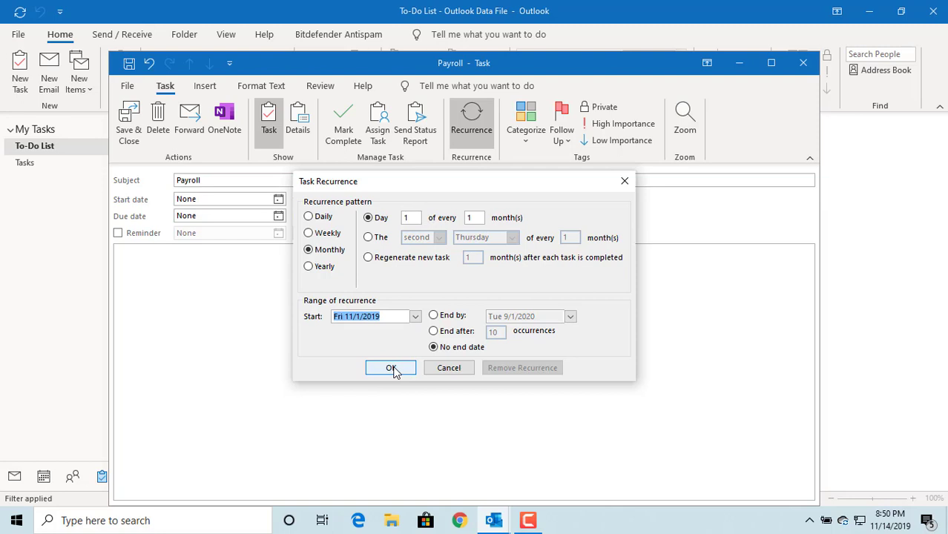
Apply the recurrence, add a reminder and High priority, then save the Payroll task.
click(392, 369)
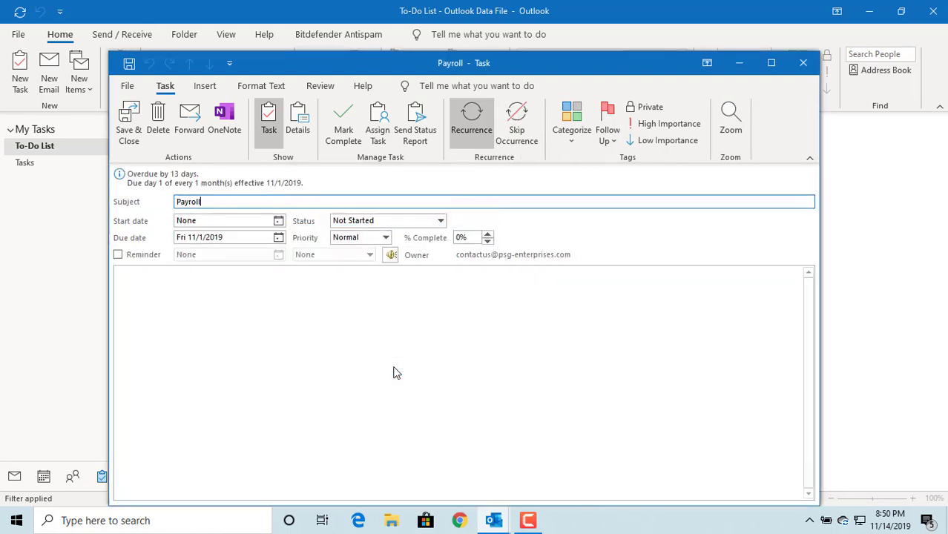
click(119, 255)
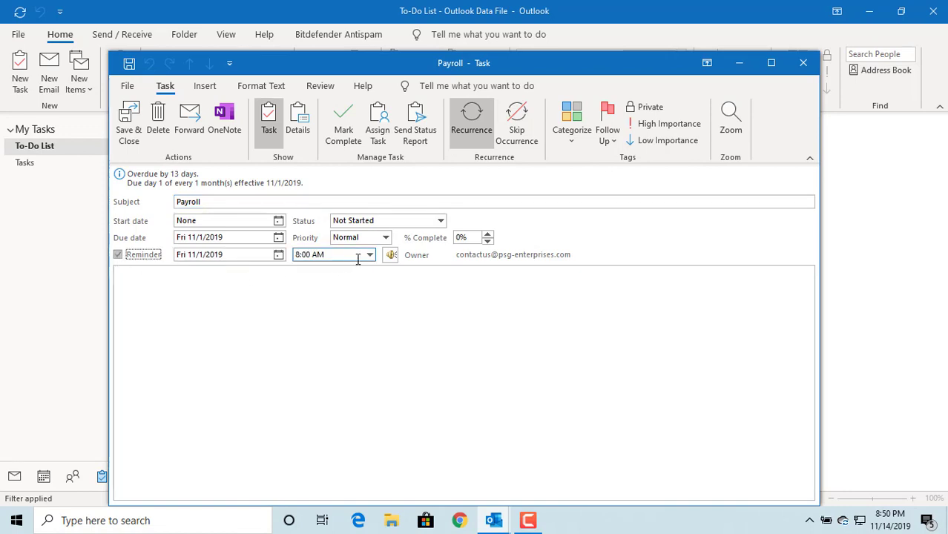
click(385, 237)
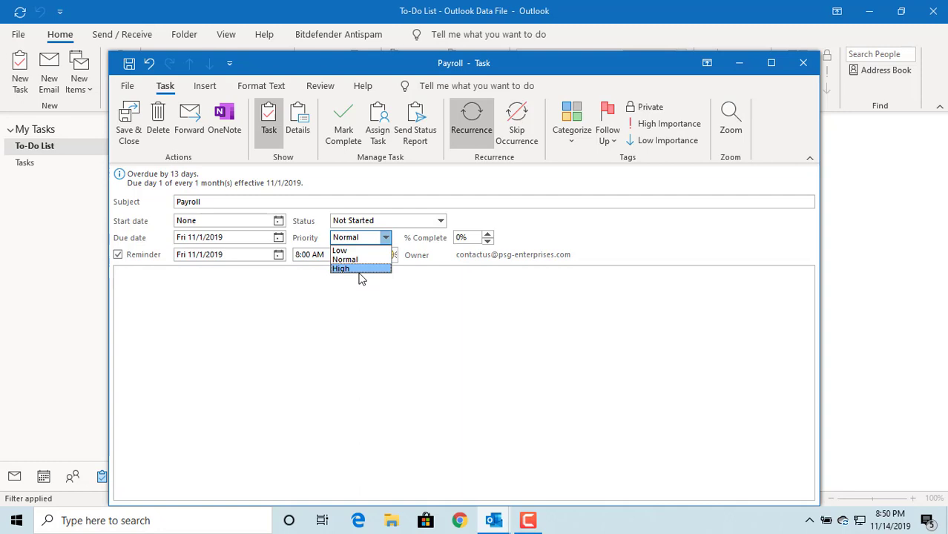
click(360, 270)
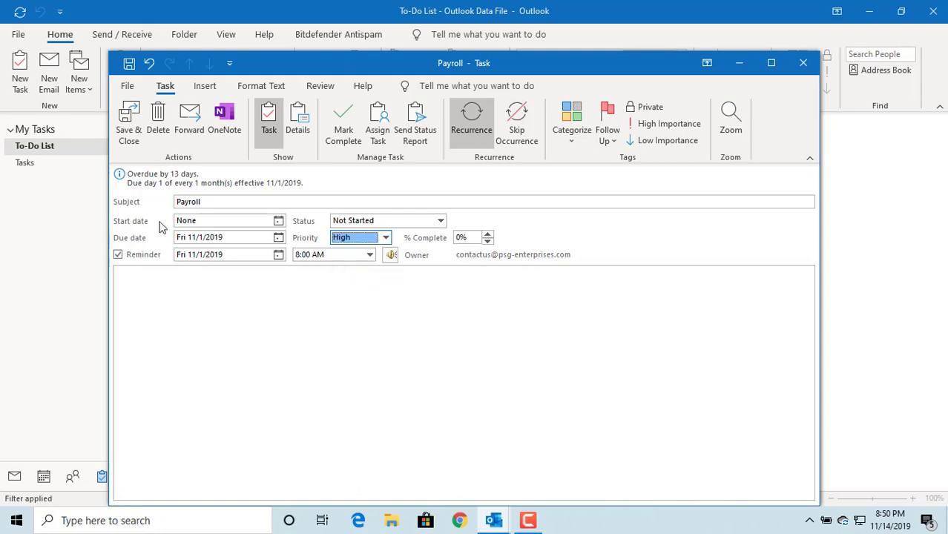
click(129, 132)
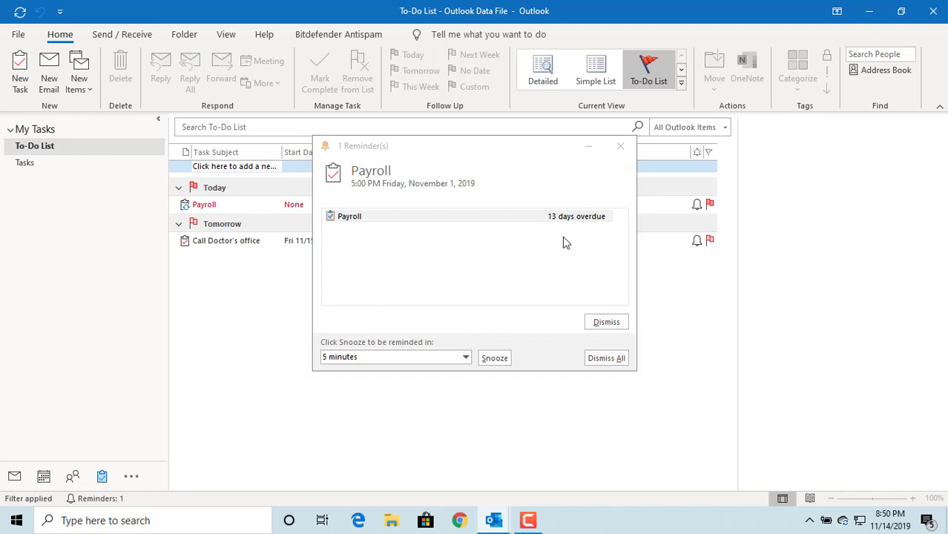
Dismiss the 13-days-overdue Payroll reminder in the Reminders window.
click(605, 324)
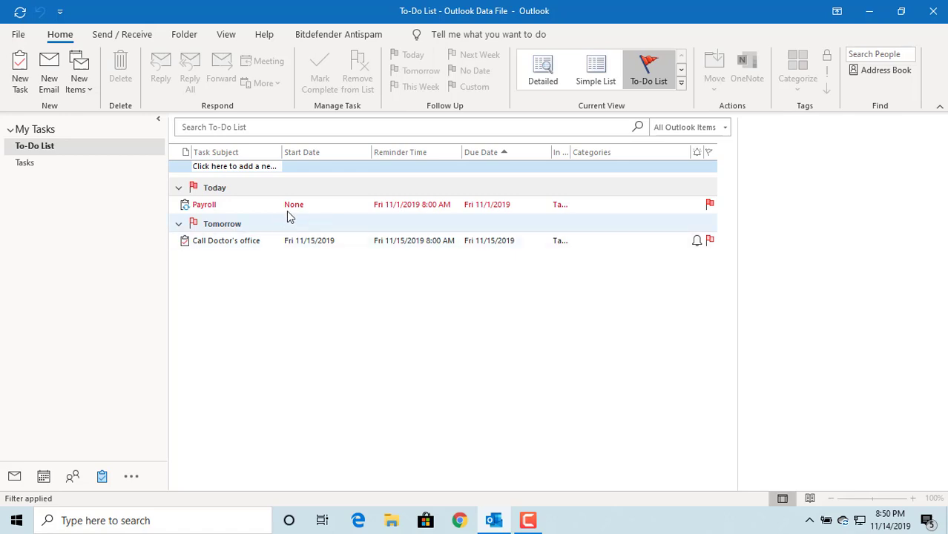
Flag the November Payroll occurrence complete, then open and close the task now due 12/1/2019.
click(309, 207)
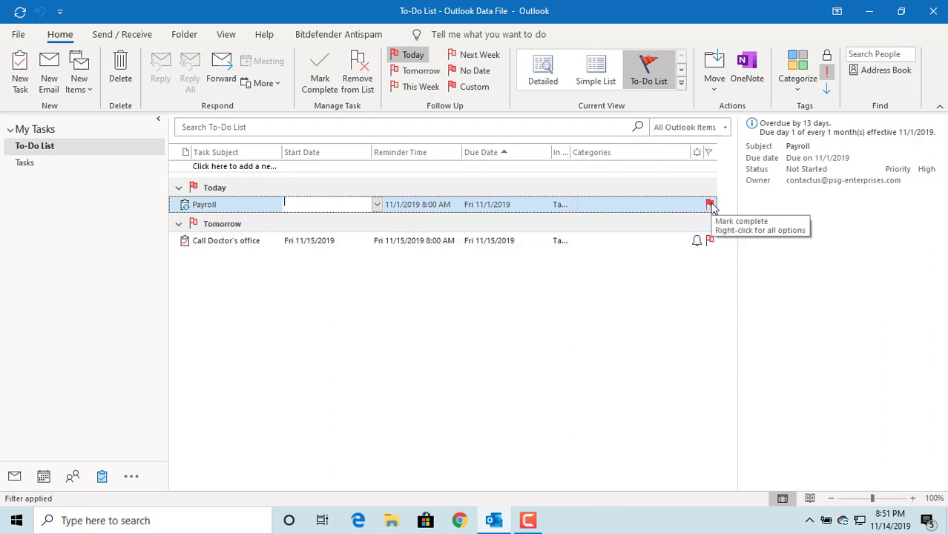
click(710, 204)
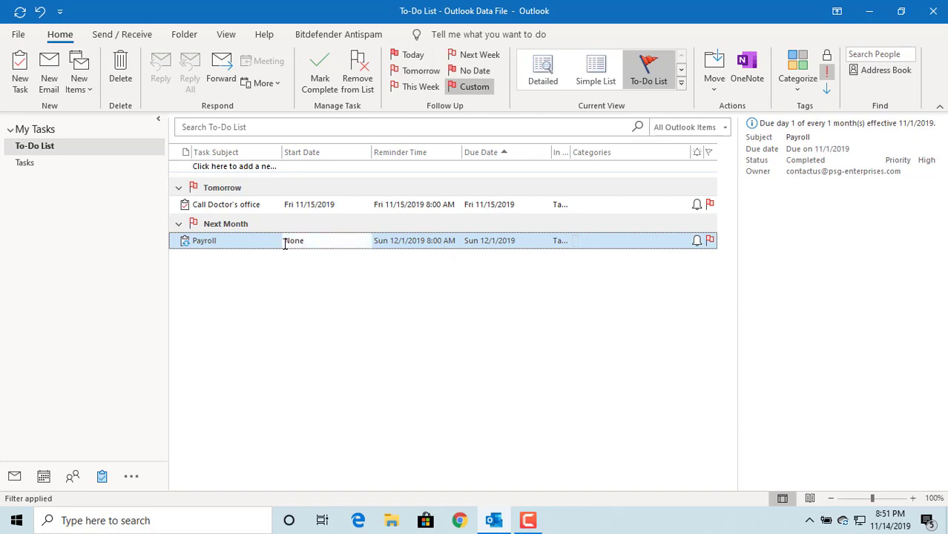
double_click(188, 244)
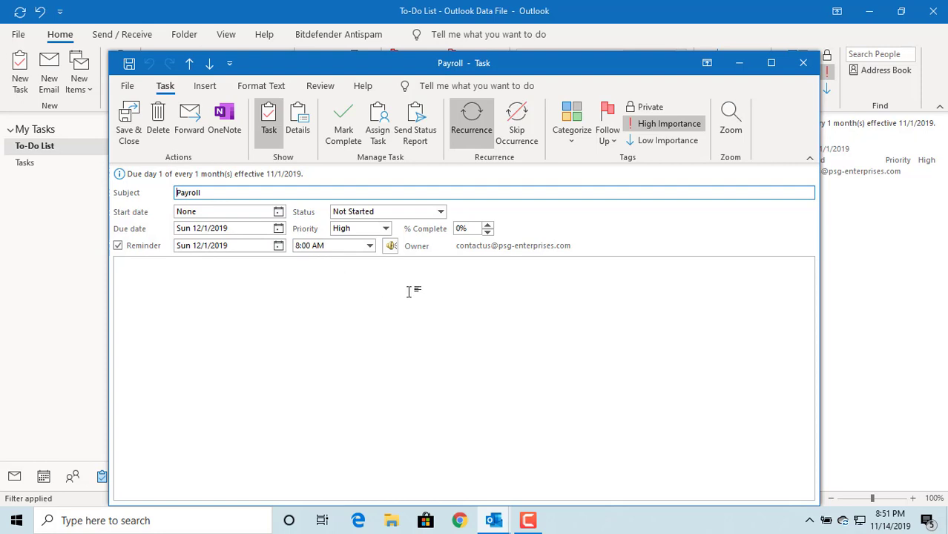
click(803, 62)
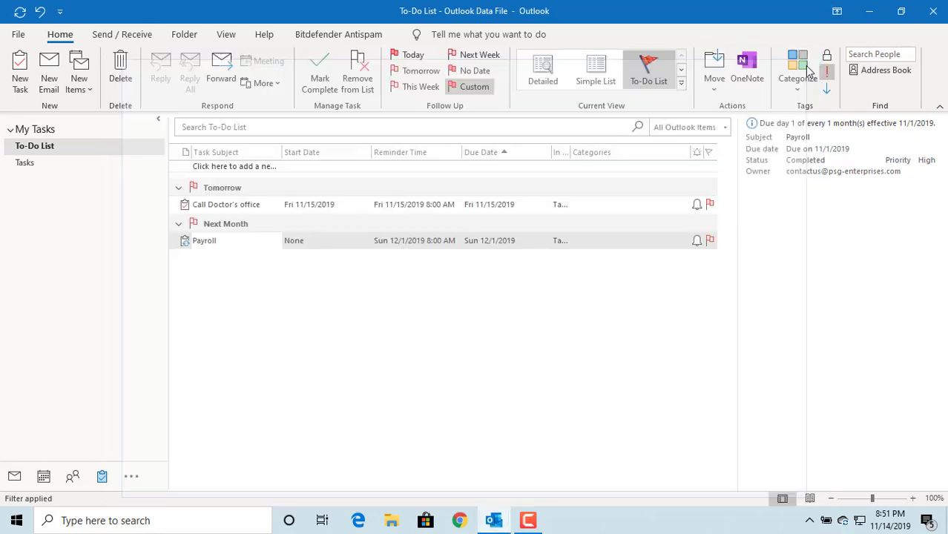
Remove Call Doctor's office from the To-Do List, then remove Payroll as well.
click(253, 212)
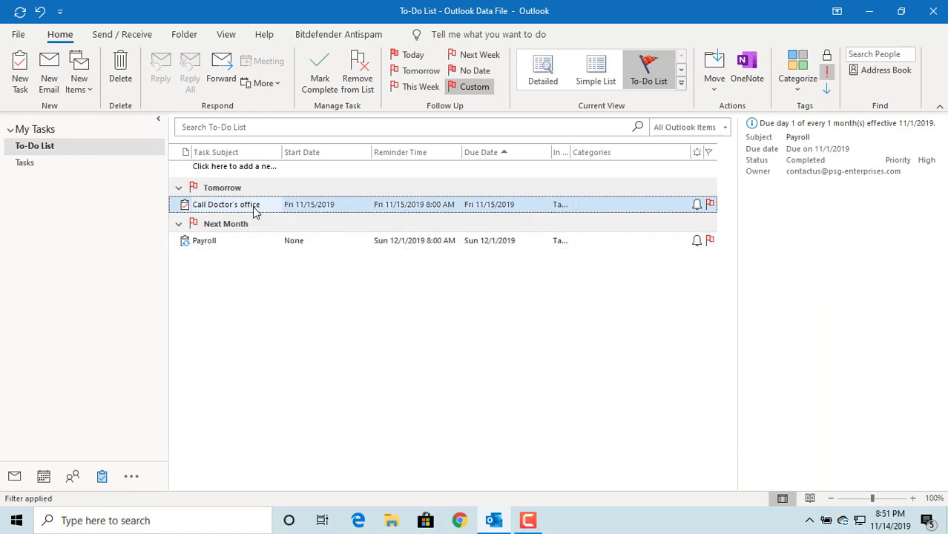
click(359, 84)
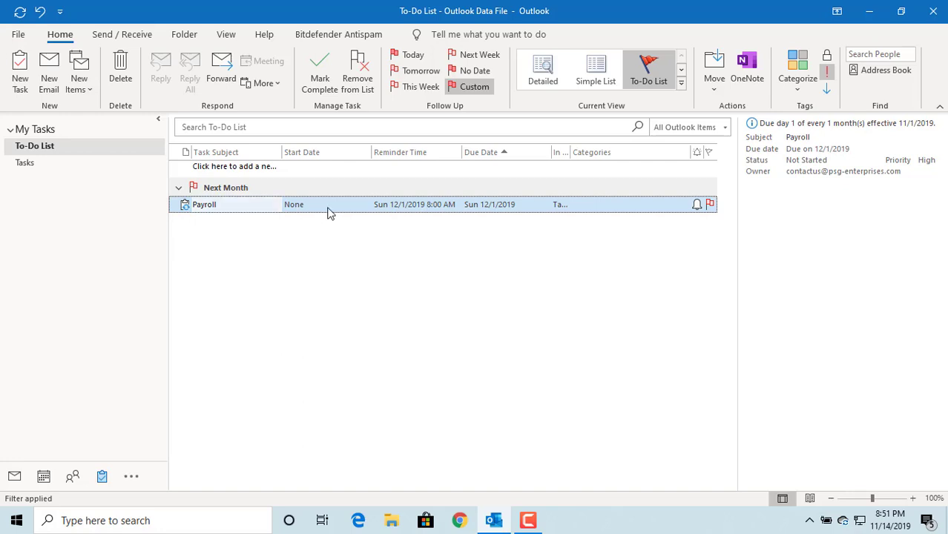
click(356, 89)
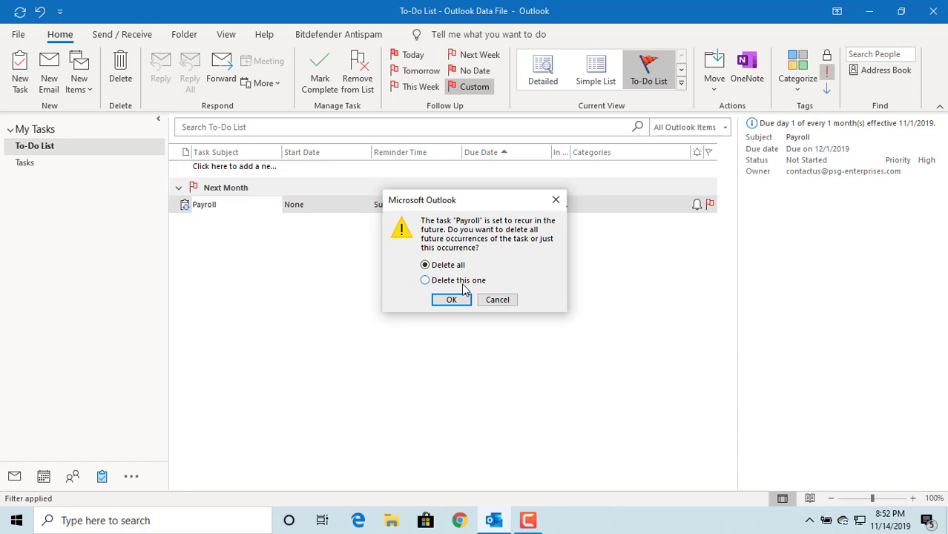
Choose 'Delete this one' for the recurring Payroll task and confirm.
click(424, 281)
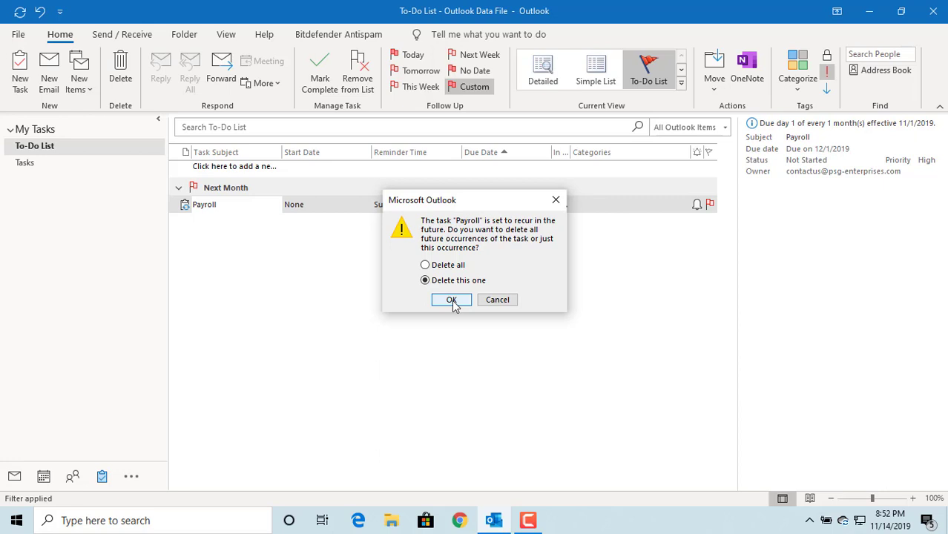
click(452, 300)
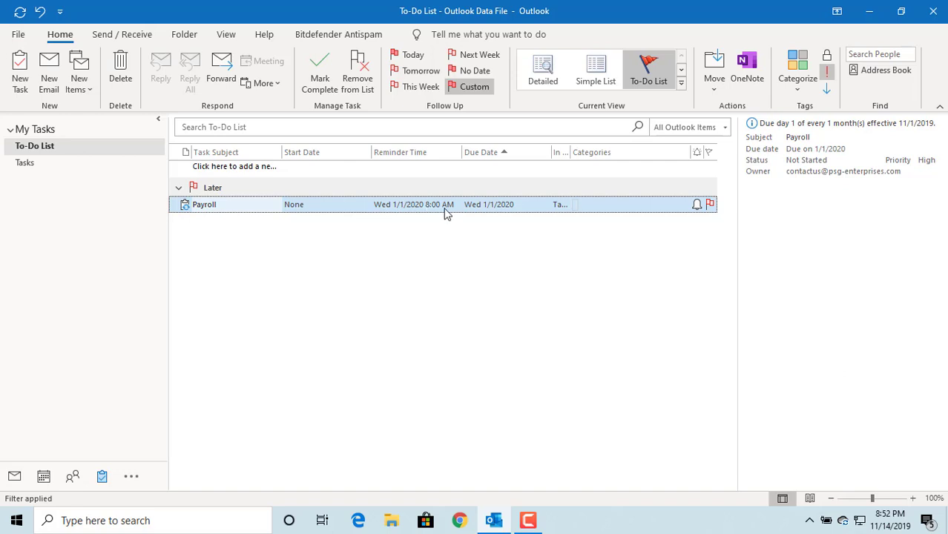
Open Payroll and nudge % Complete up to 50%, then back down to 0%.
double_click(186, 207)
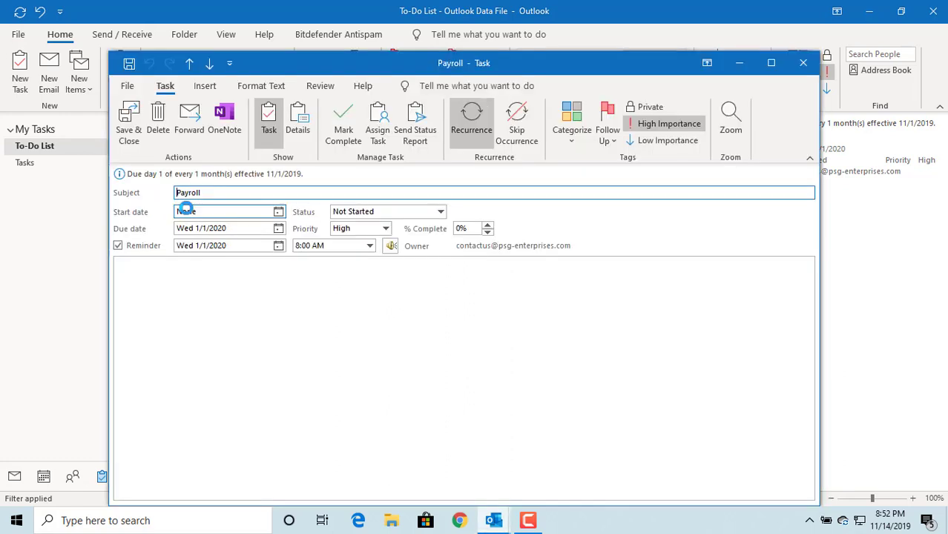
click(487, 225)
click(487, 225)
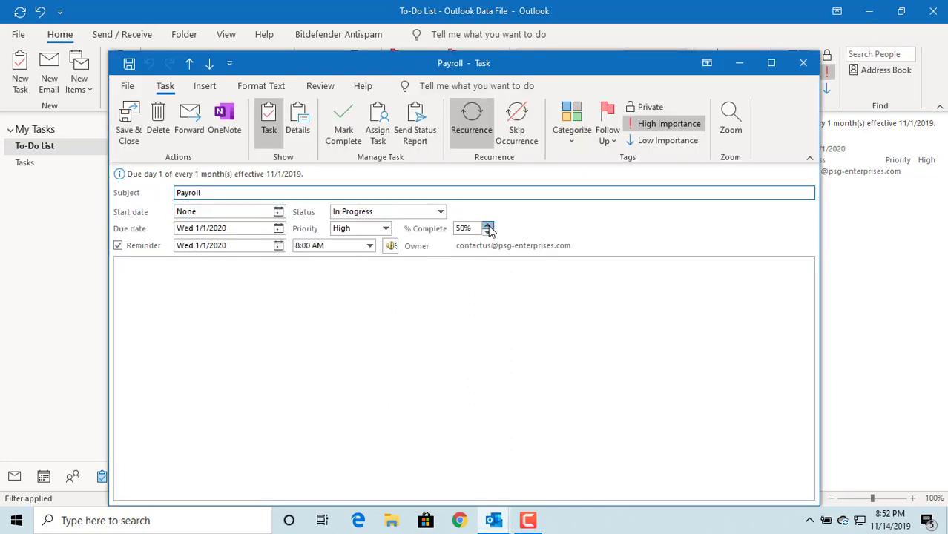
click(487, 233)
click(487, 233)
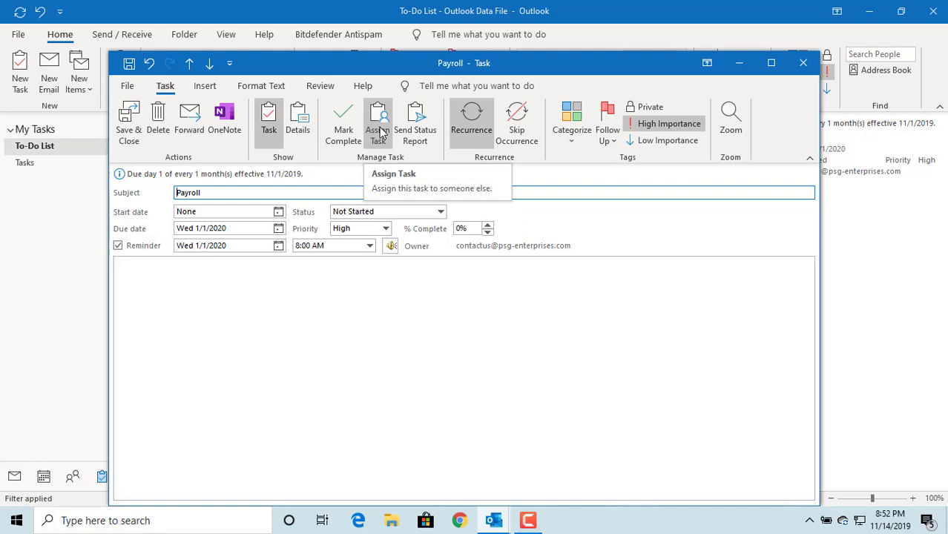
Assign the Payroll task to the last contact in the Office_Contacts address book.
click(380, 131)
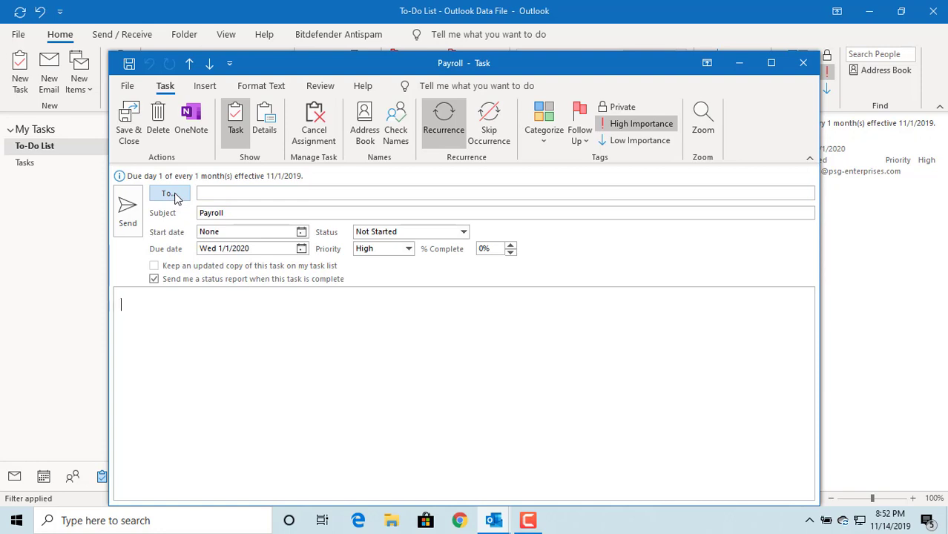
click(176, 198)
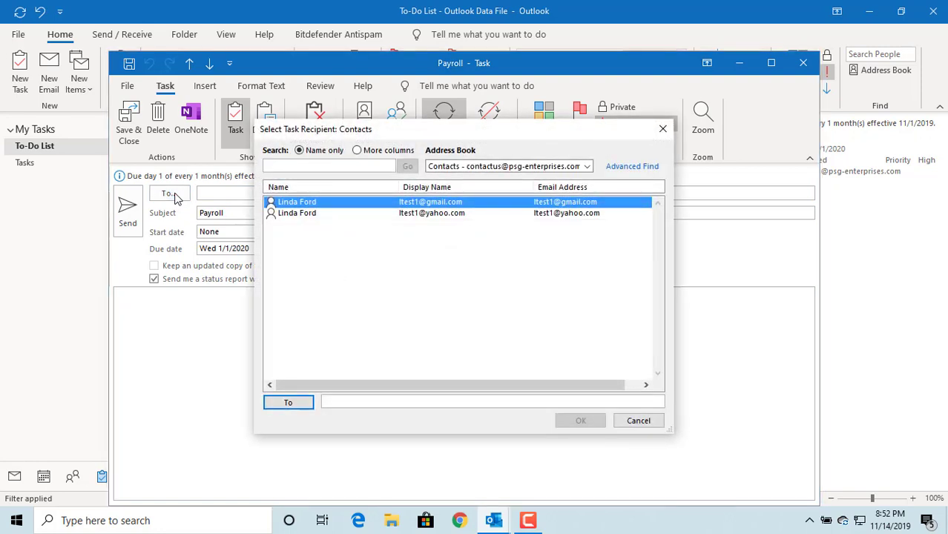
click(290, 401)
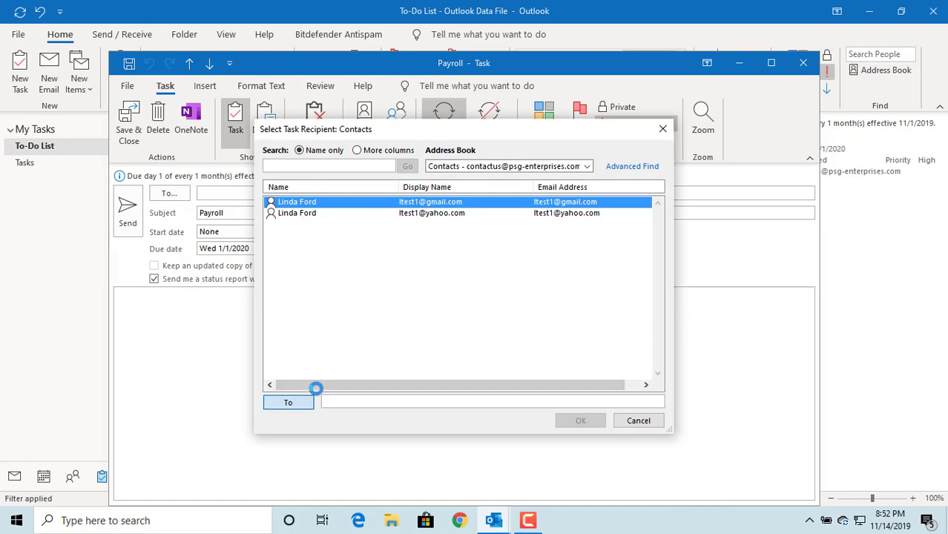
click(585, 167)
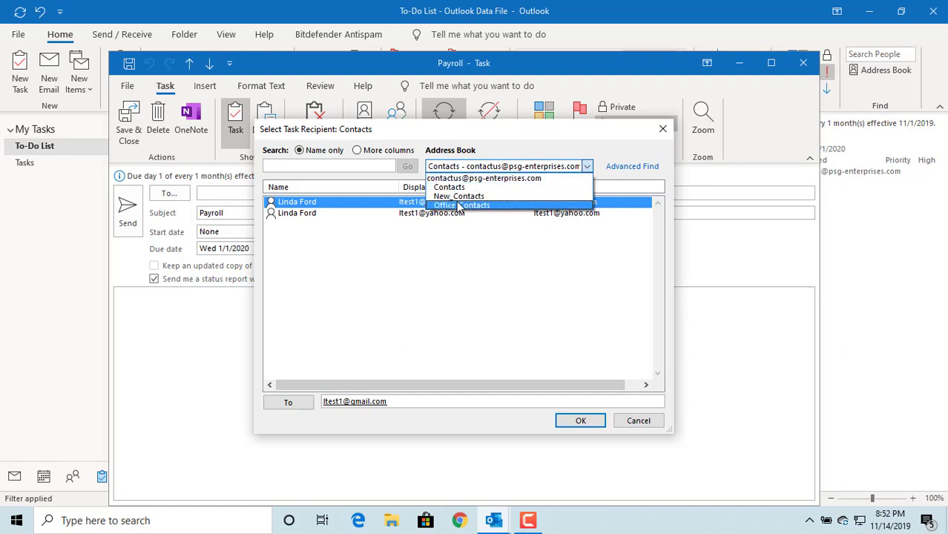
click(457, 206)
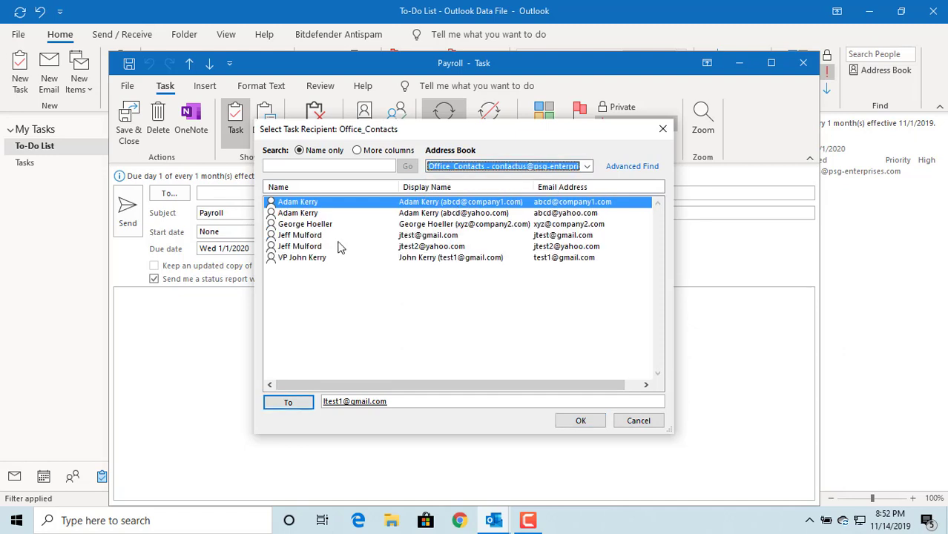
click(304, 257)
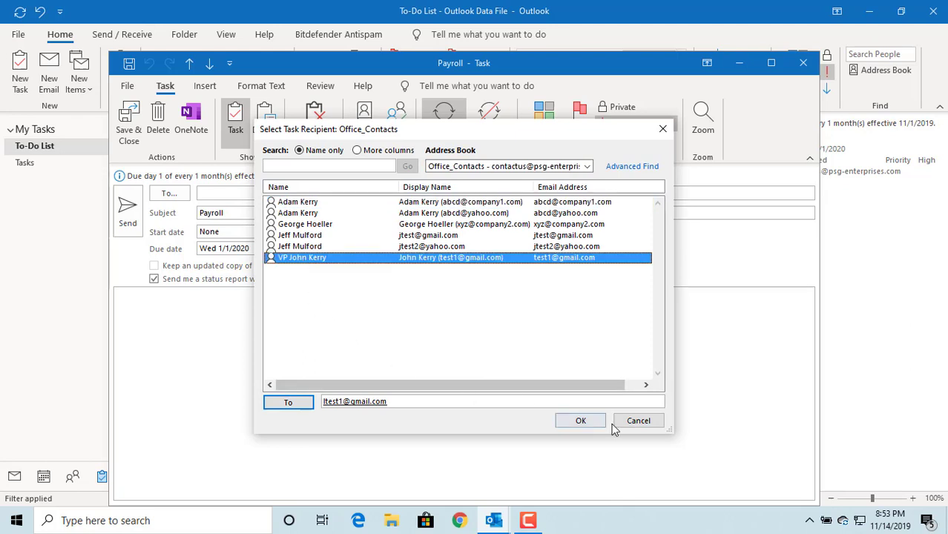
click(581, 421)
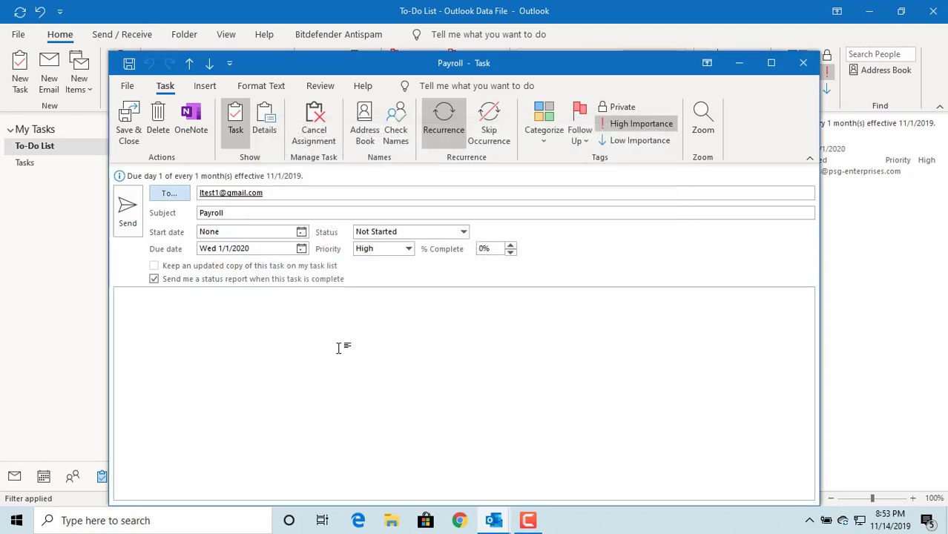